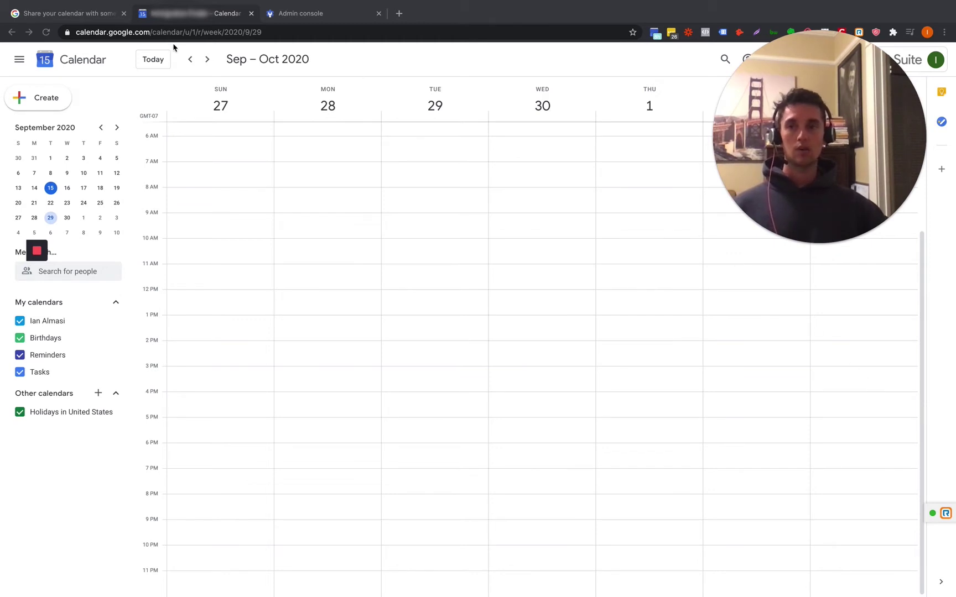
Highlight the calendar's web address, then open the Options menu for your own calendar
click(151, 31)
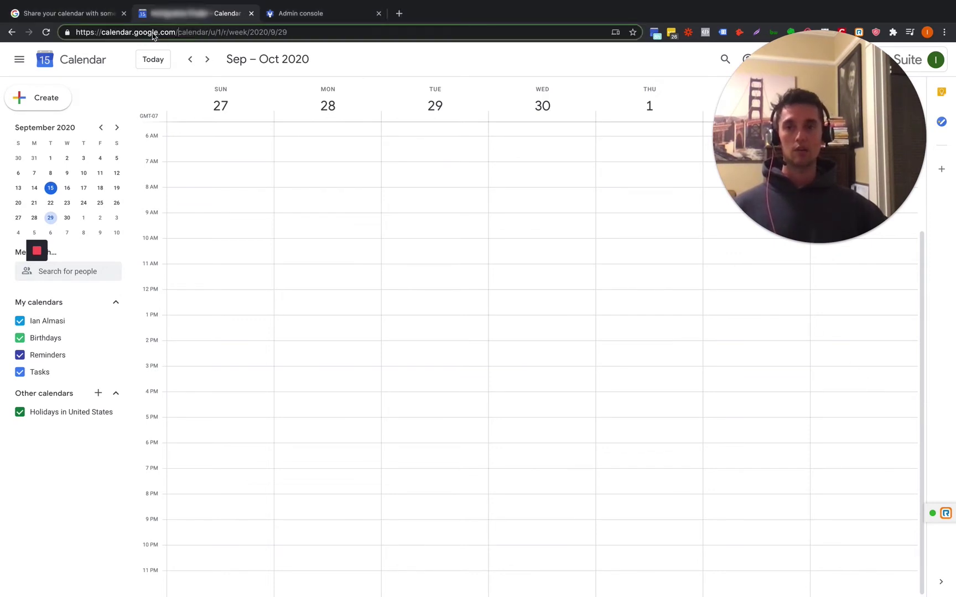
drag(176, 33, 53, 34)
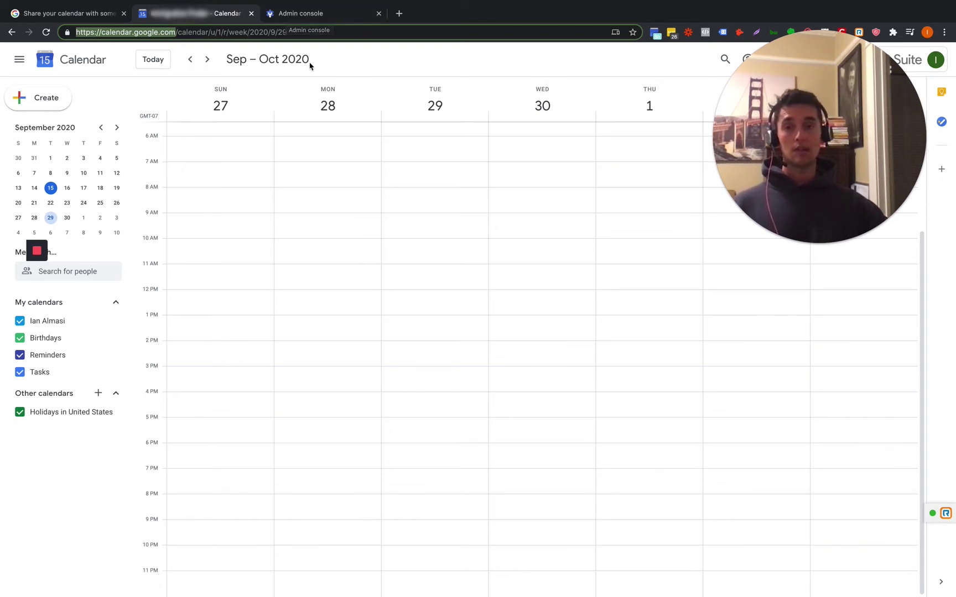
mouse_move(308, 2)
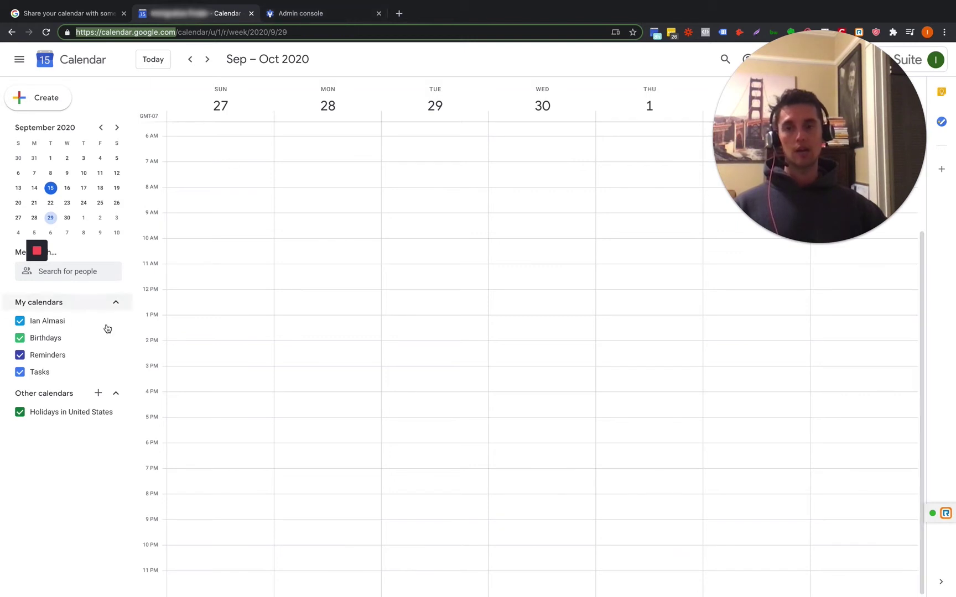
mouse_move(118, 321)
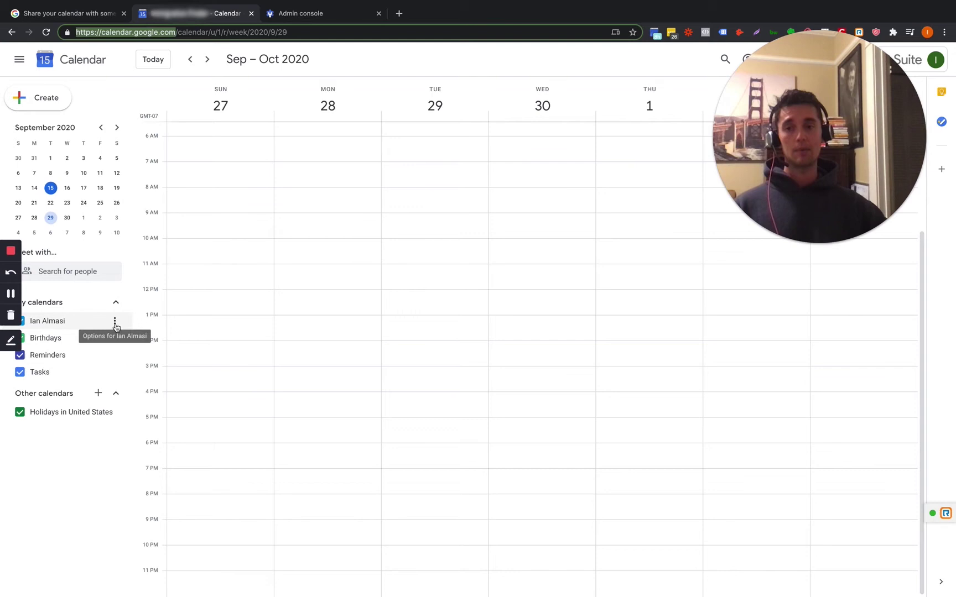
click(115, 322)
Under Share with specific people, add a suggested person with 'See only free/busy (hide details)' permission
click(160, 354)
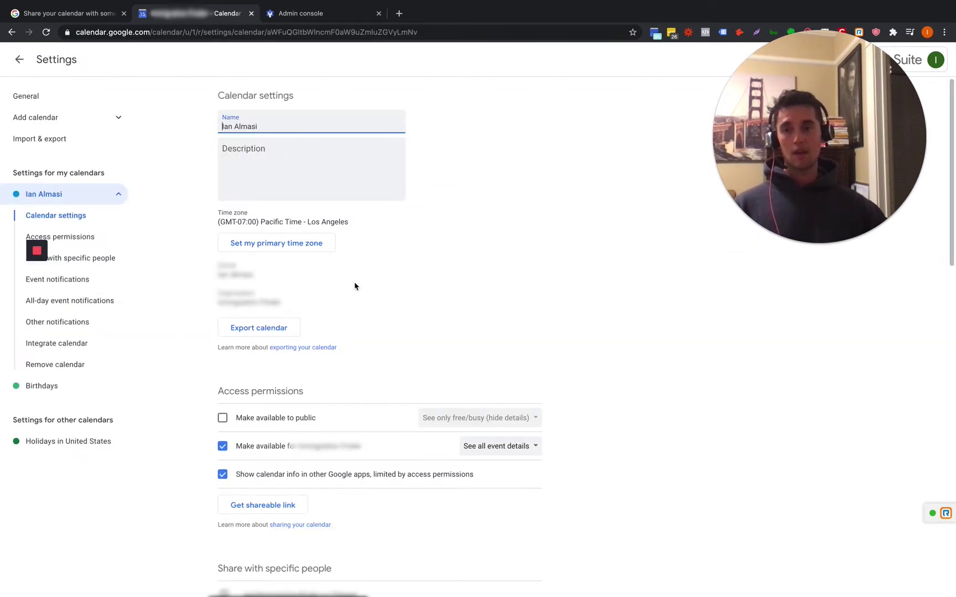
scroll(322, 341, down, 4)
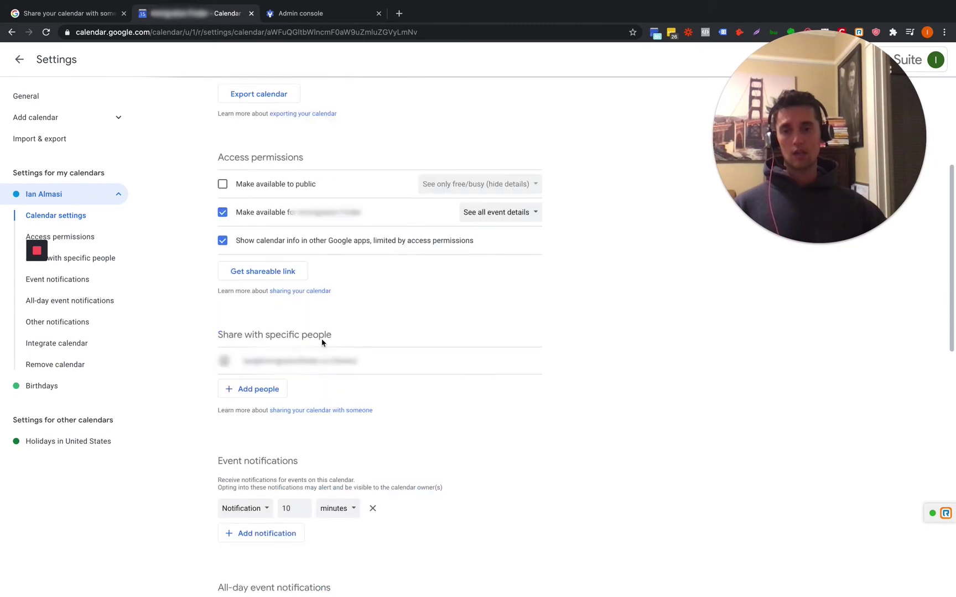
click(256, 395)
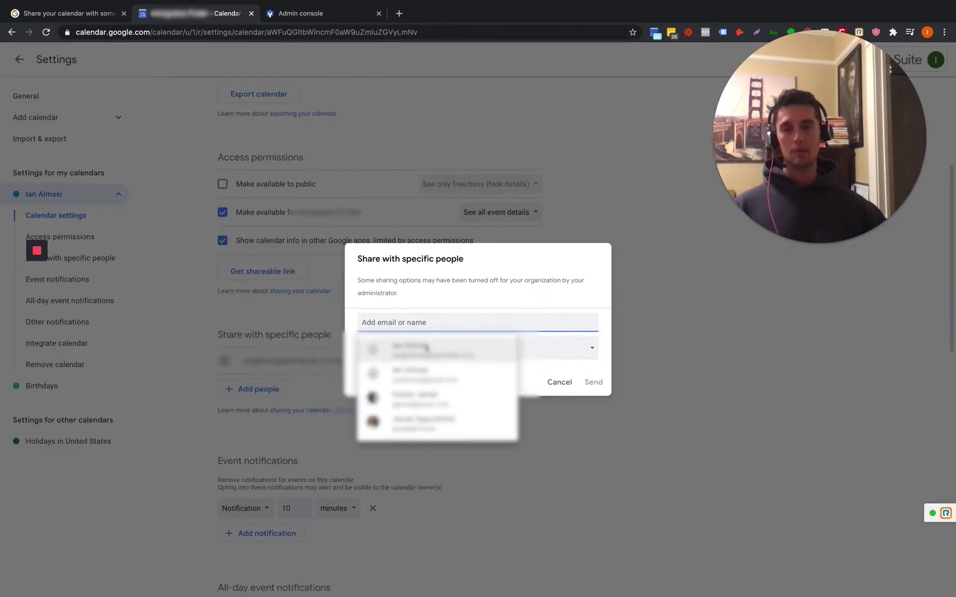
click(424, 353)
click(416, 362)
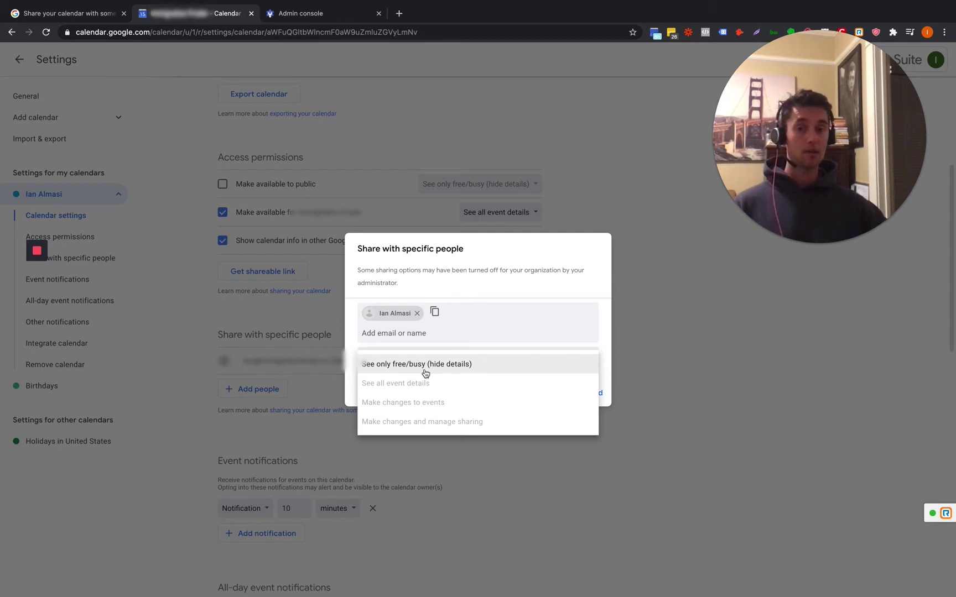
click(421, 365)
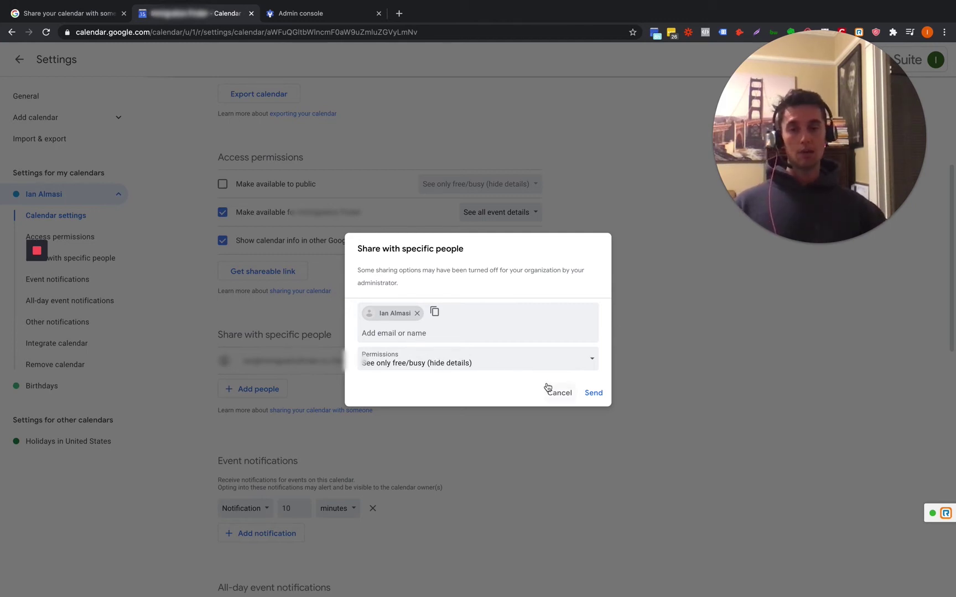
Load admin.google.com in the Admin tab and open Apps > G Suite core services
click(311, 18)
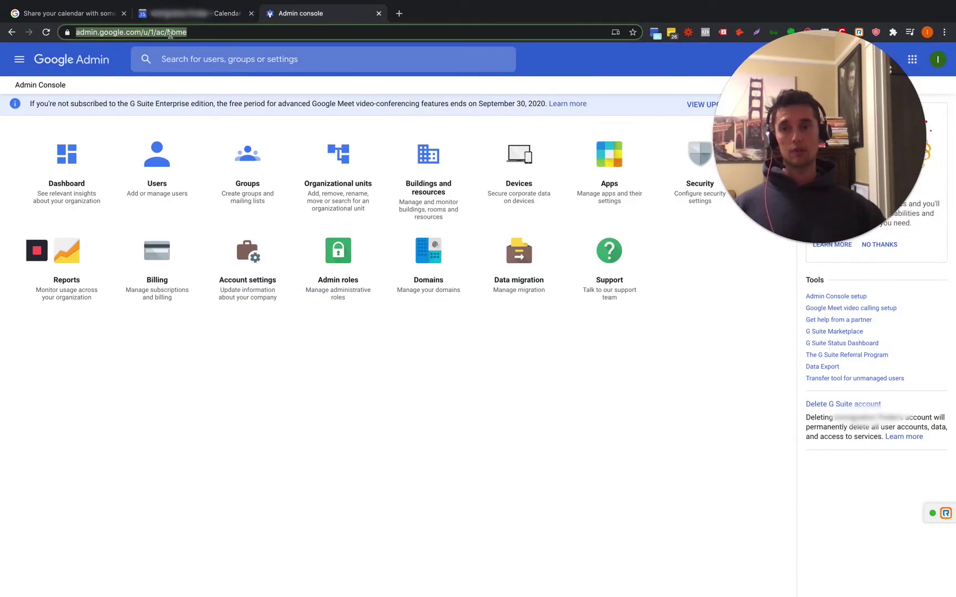
text(admin.google)
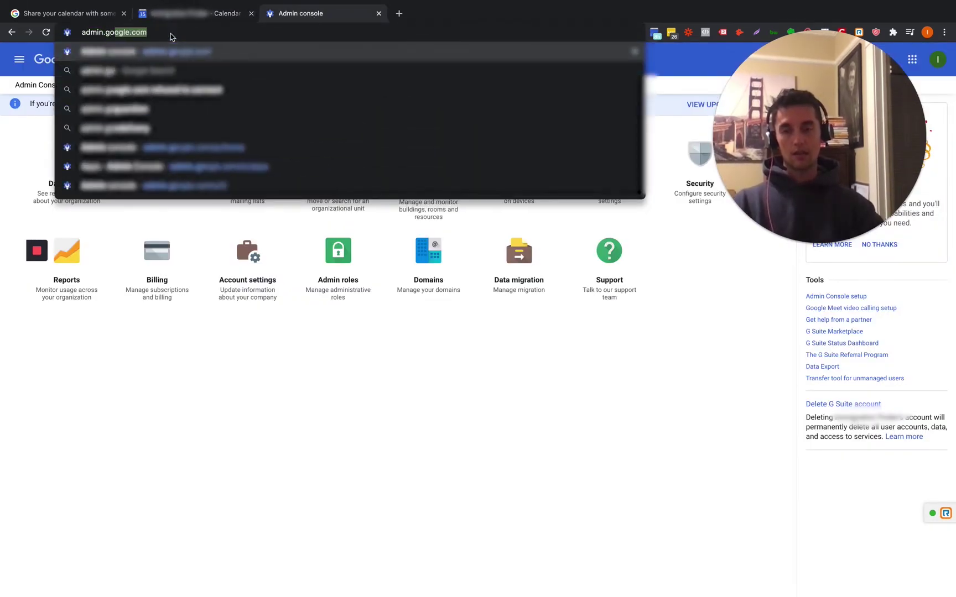
text(.com)
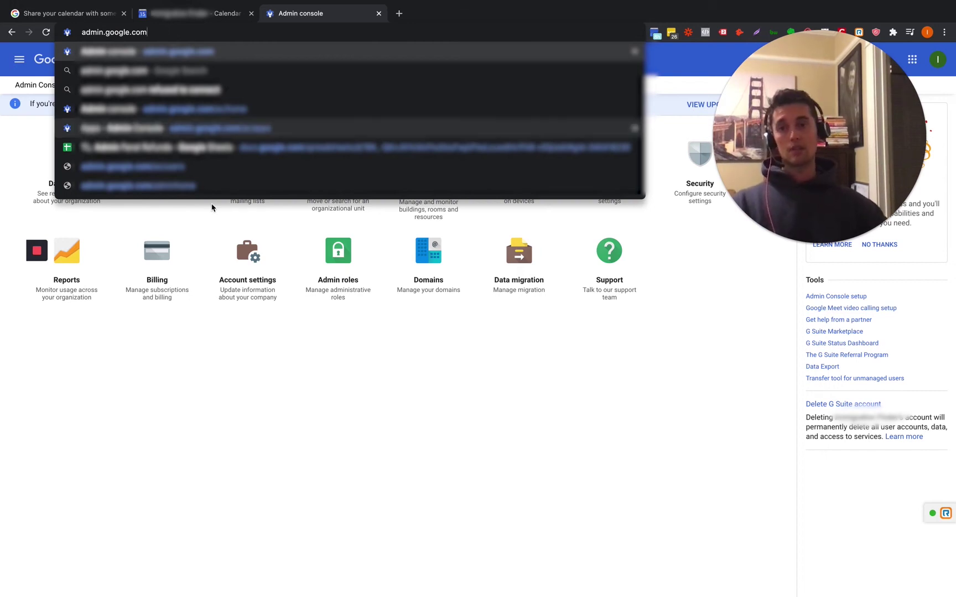
key(Return)
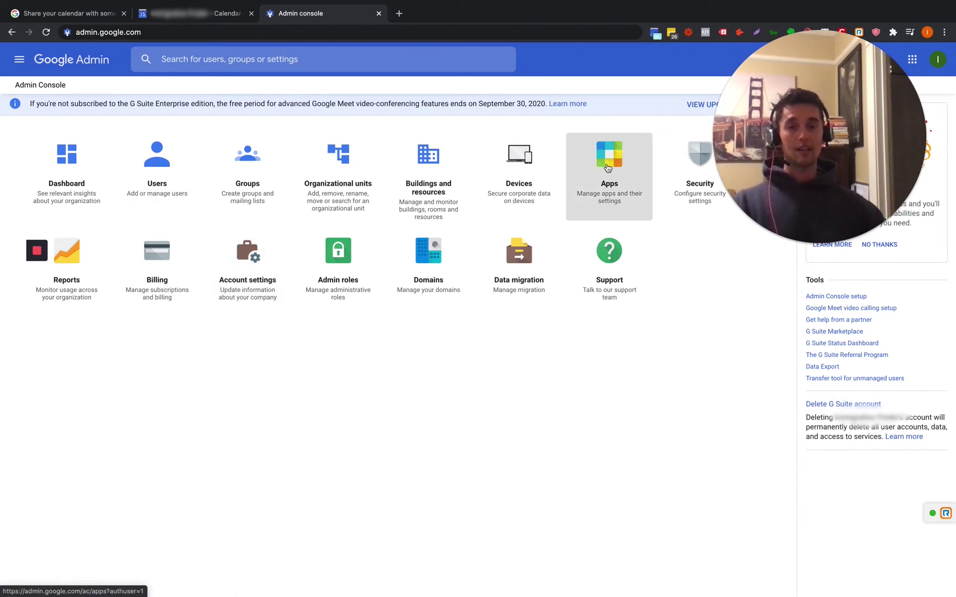
click(611, 179)
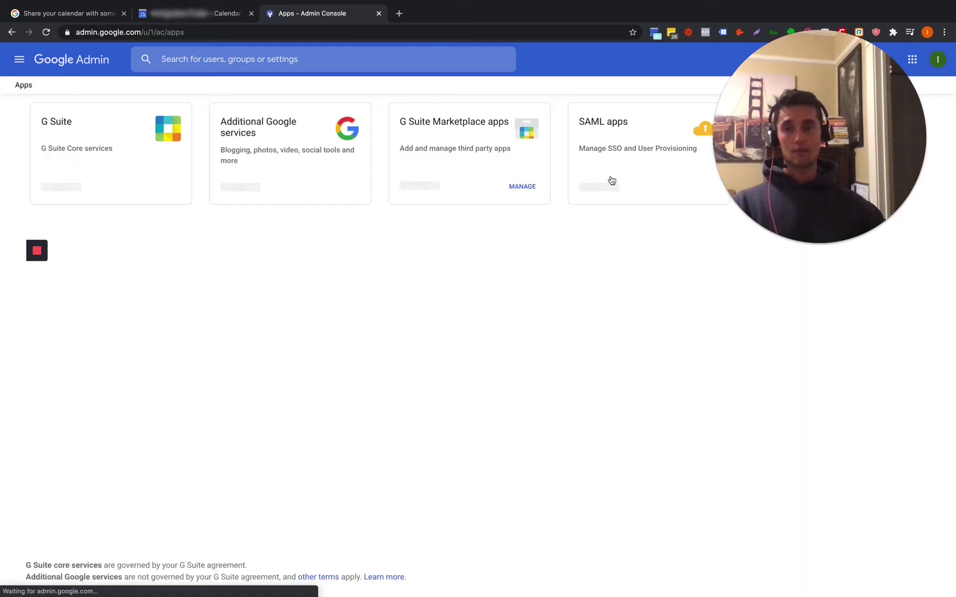
click(60, 153)
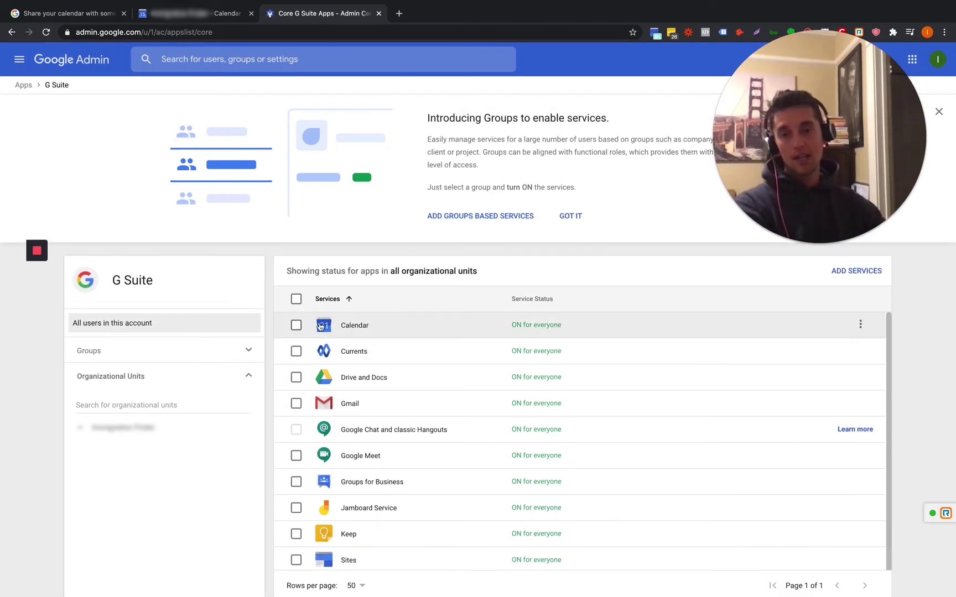
In the Calendar service's Sharing settings, open External sharing options for primary calendars
click(361, 327)
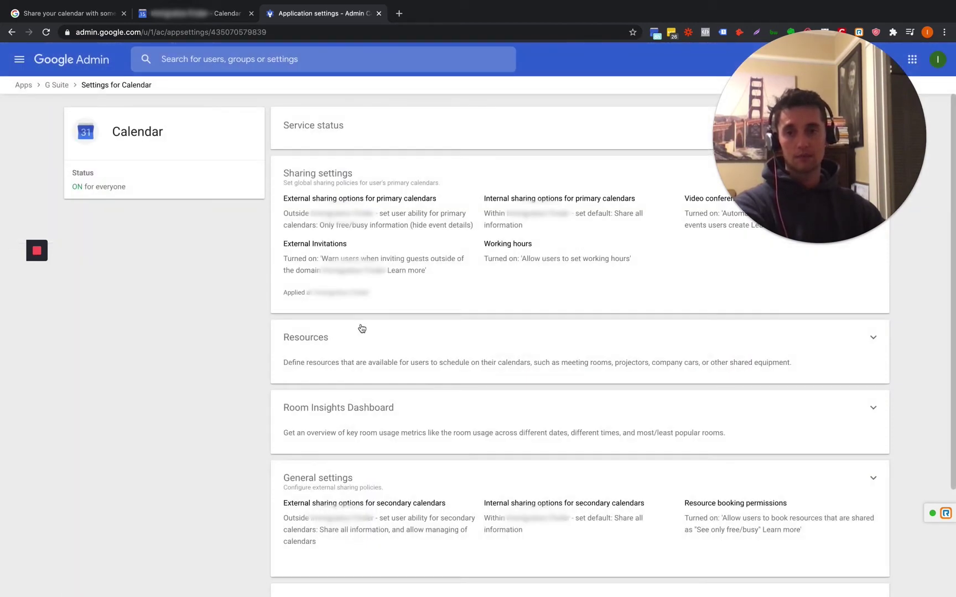
drag(804, 108, 825, 454)
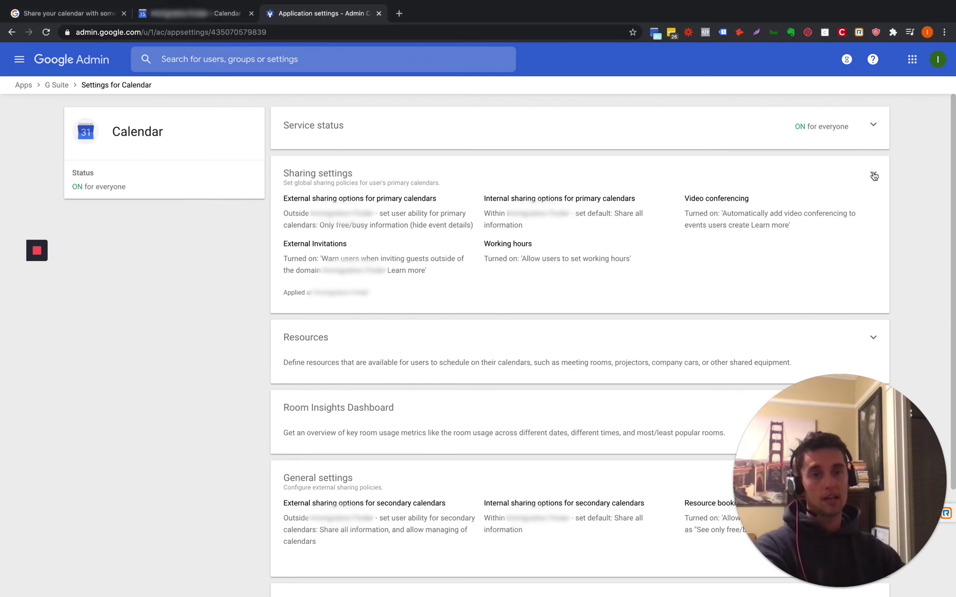
click(871, 174)
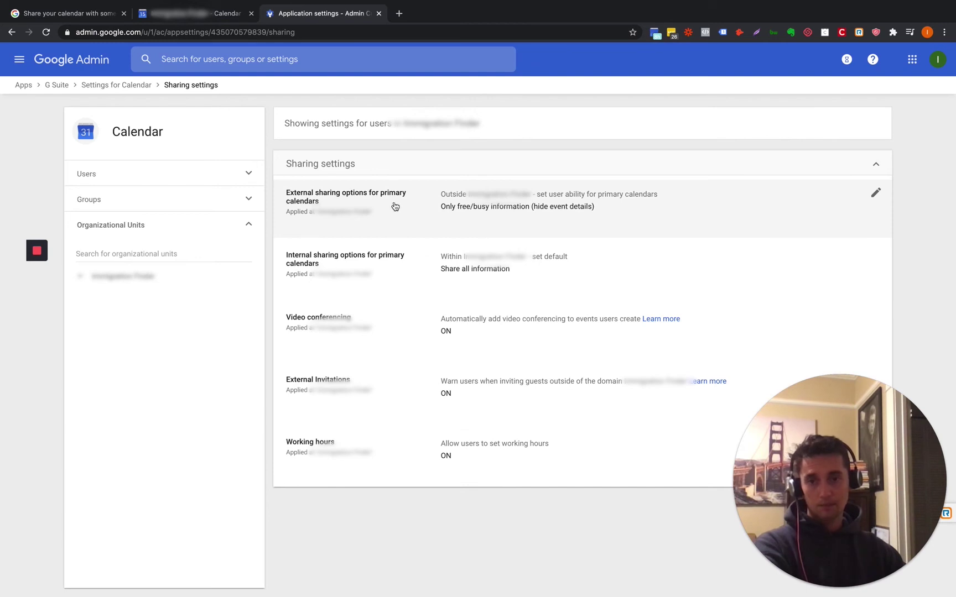
click(339, 207)
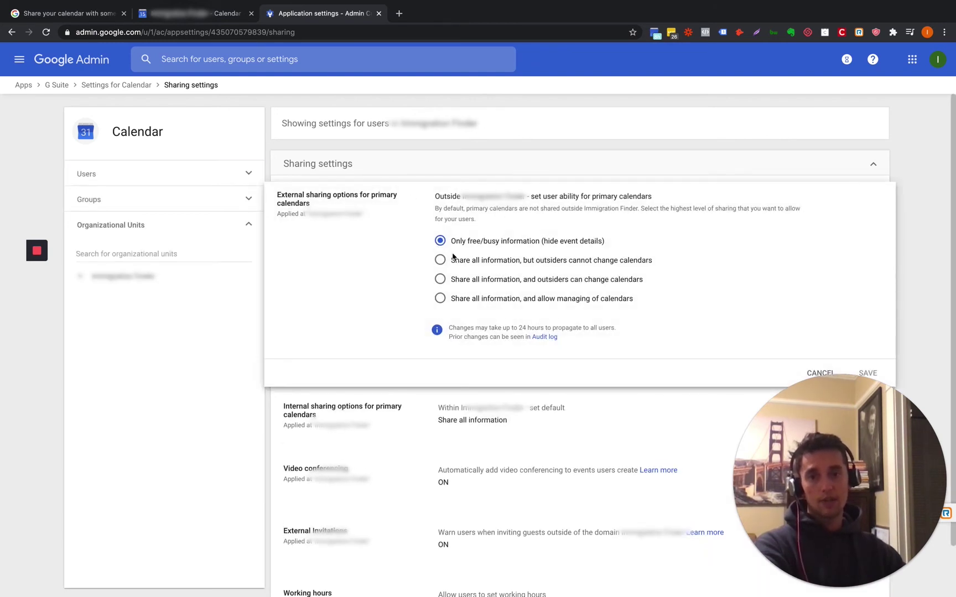
Set external sharing to 'Share all information, and allow managing of calendars' and save it
click(202, 17)
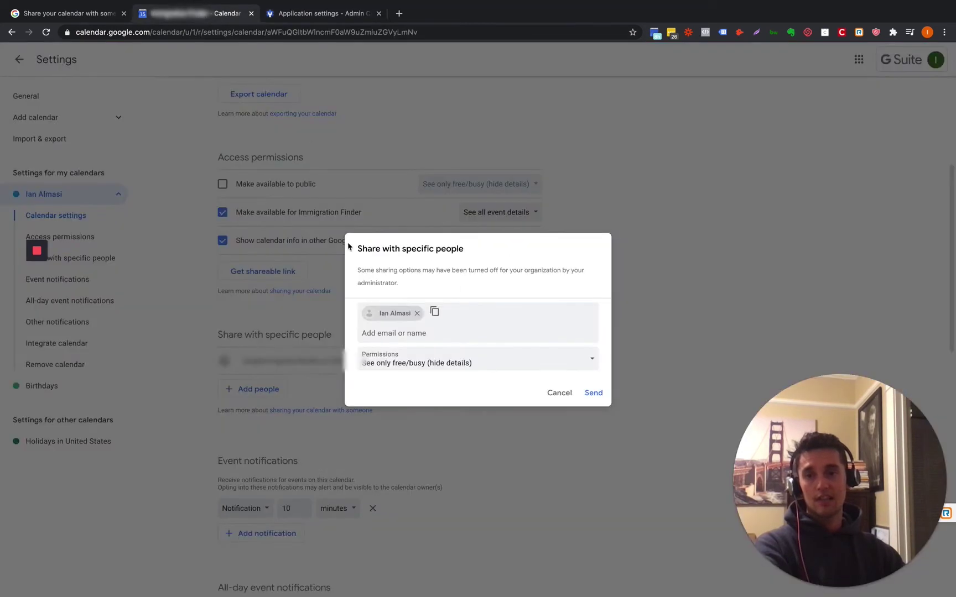
click(540, 358)
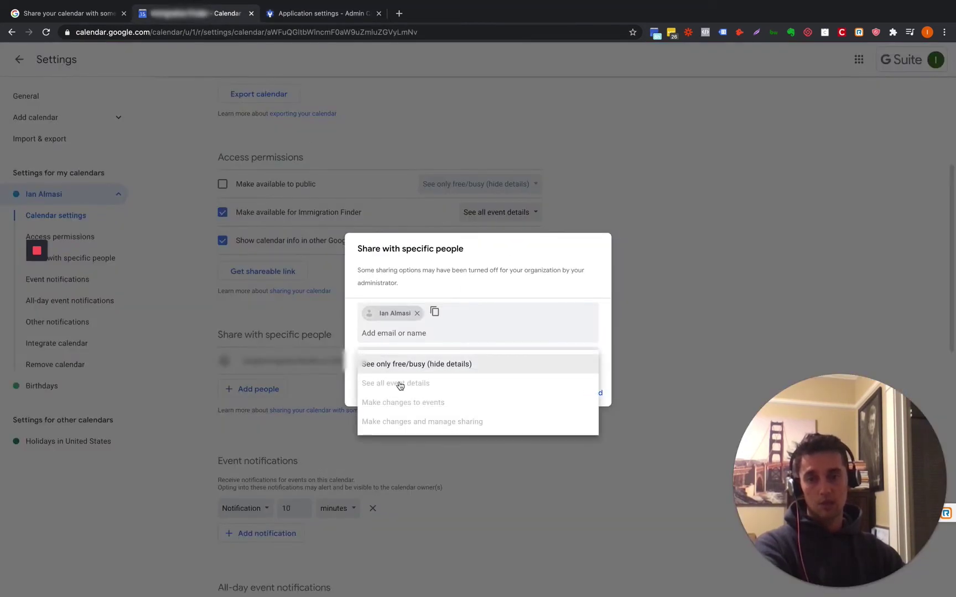
click(322, 16)
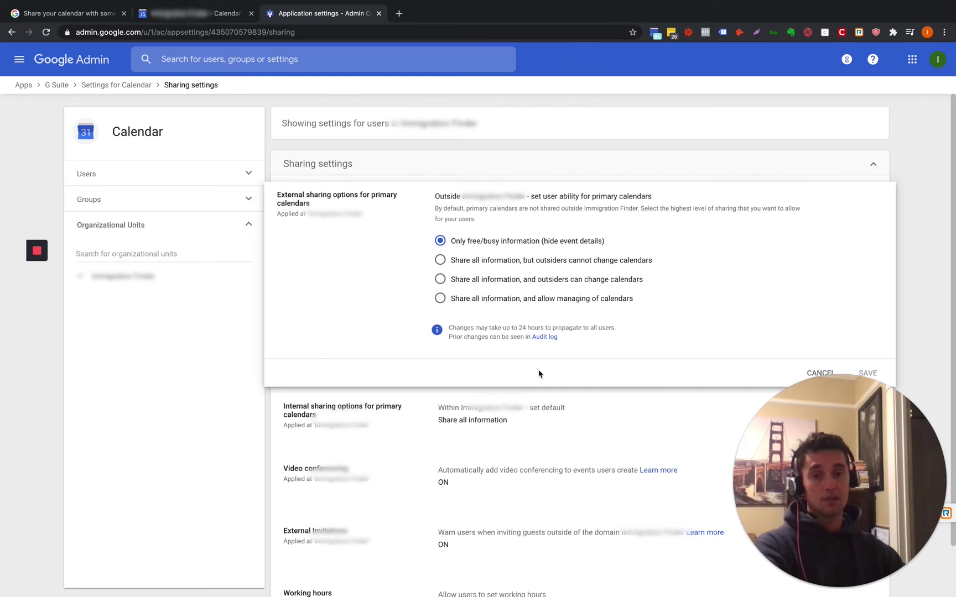
click(441, 299)
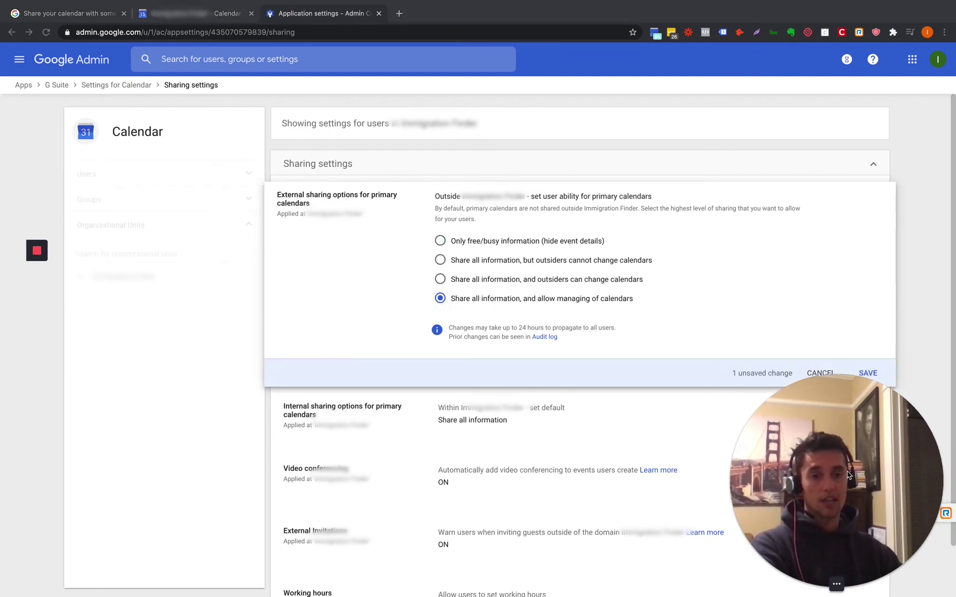
drag(847, 472, 719, 487)
click(868, 374)
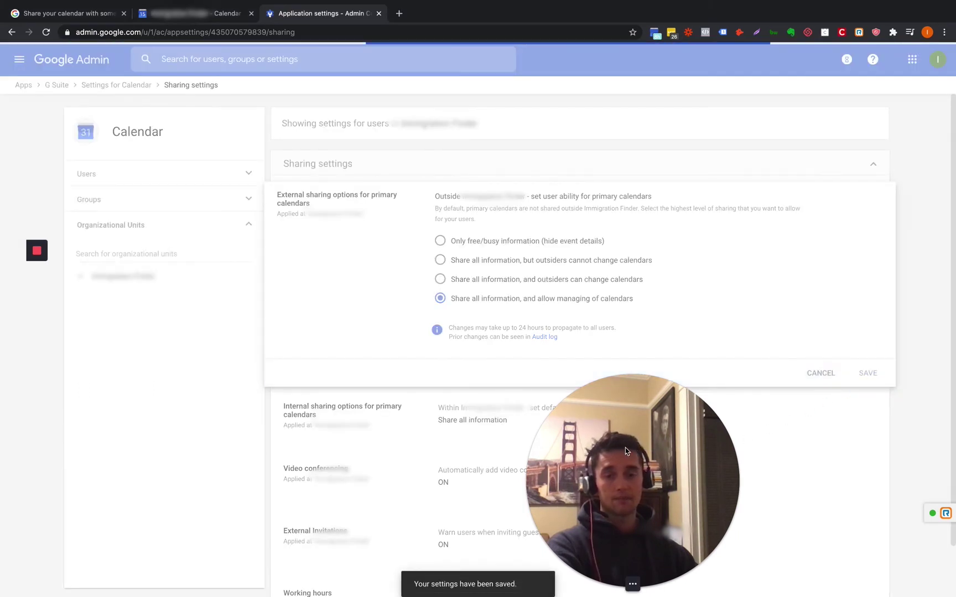
drag(622, 450, 826, 451)
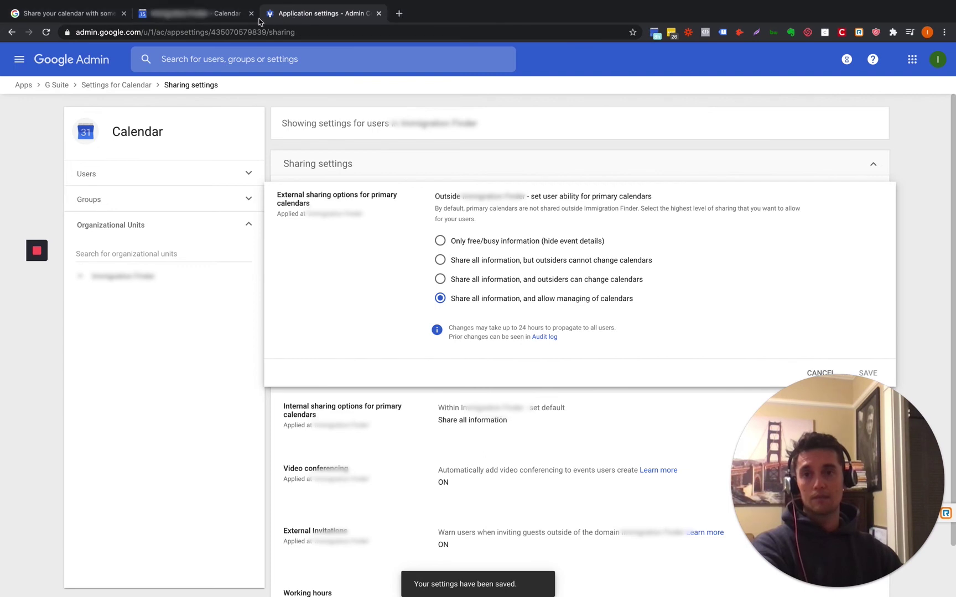
Reload the calendar settings, add the suggested contact, and view all four permission levels
click(206, 18)
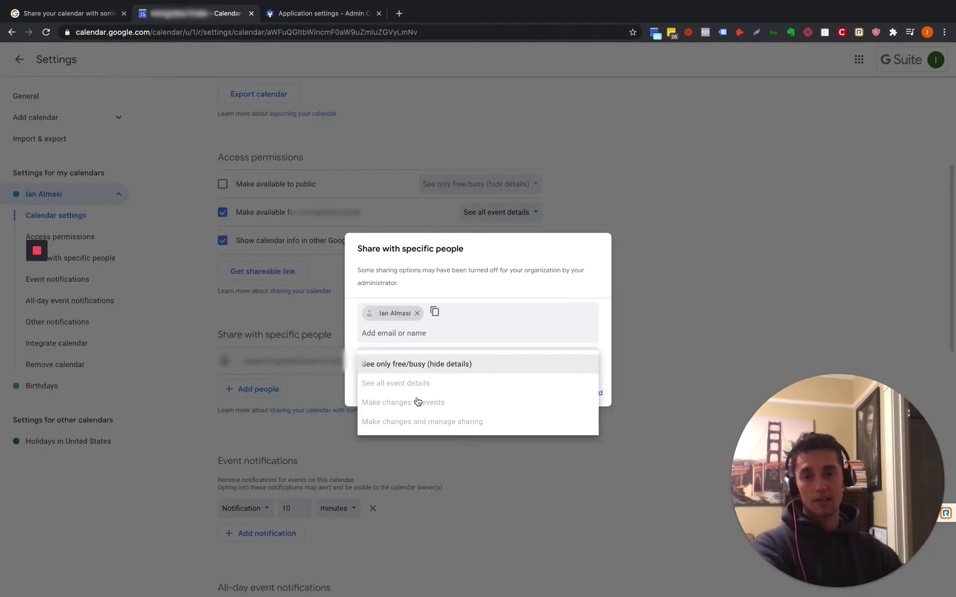
click(46, 32)
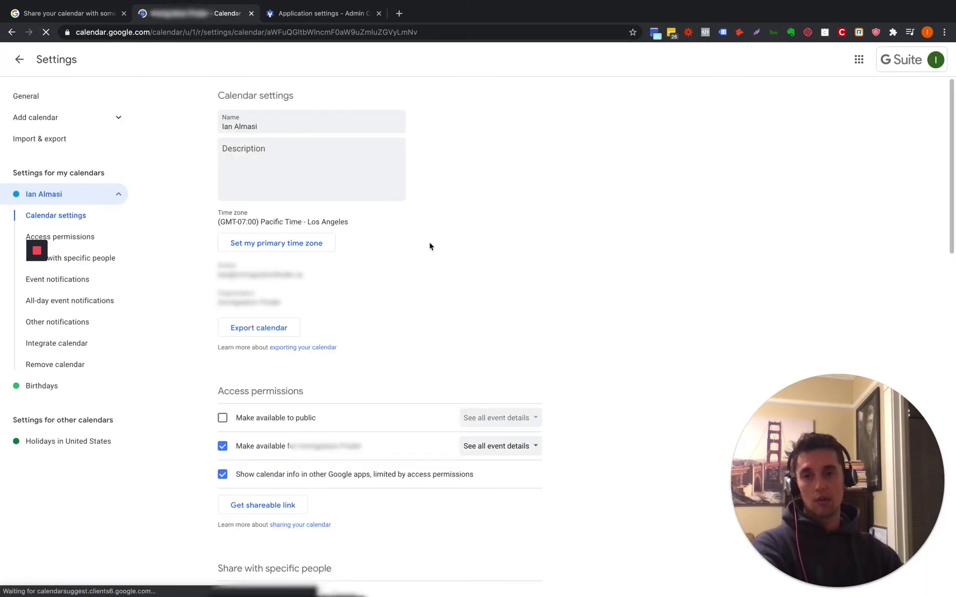
scroll(430, 245, down, 2)
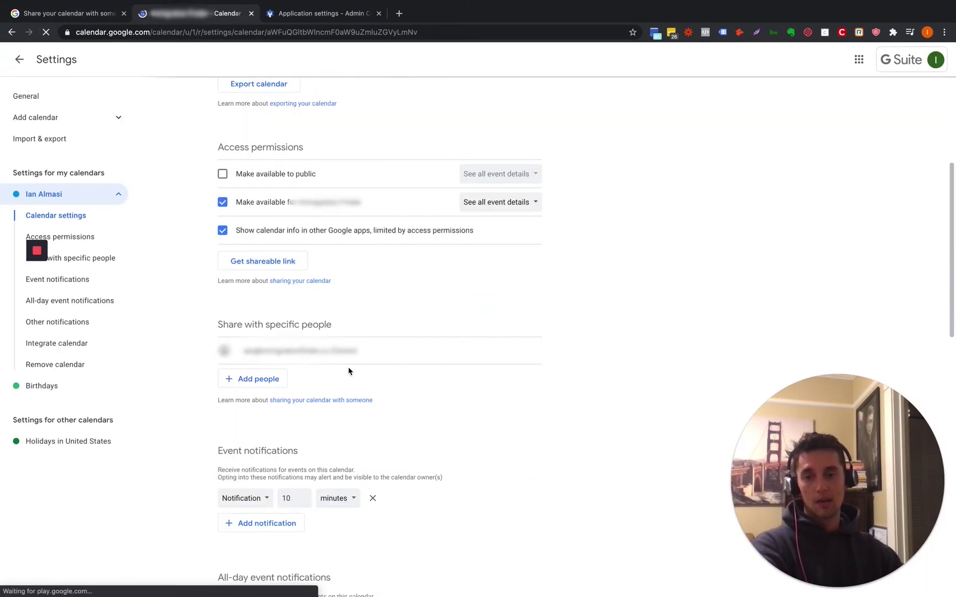
click(258, 384)
click(281, 383)
click(281, 383)
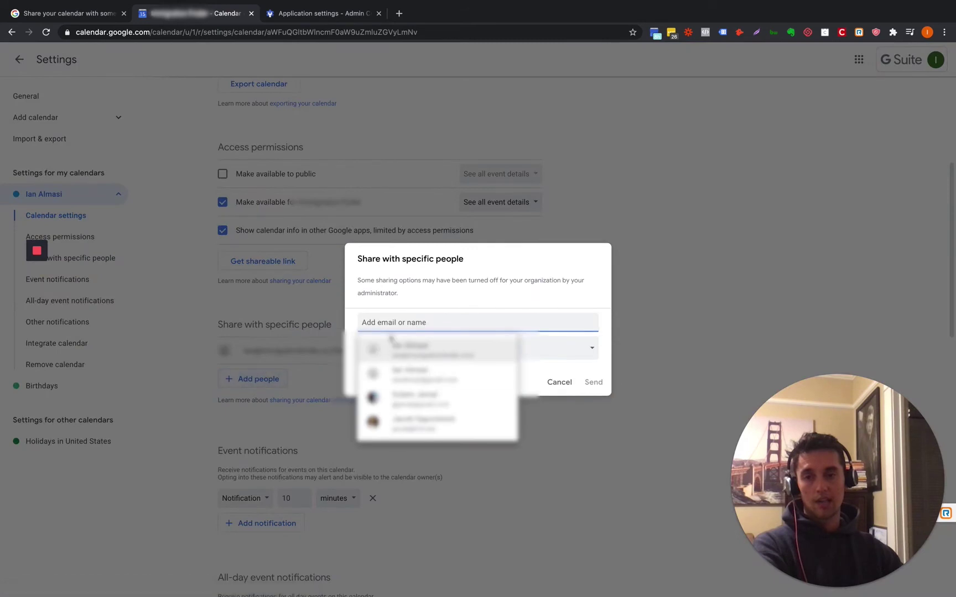
click(403, 354)
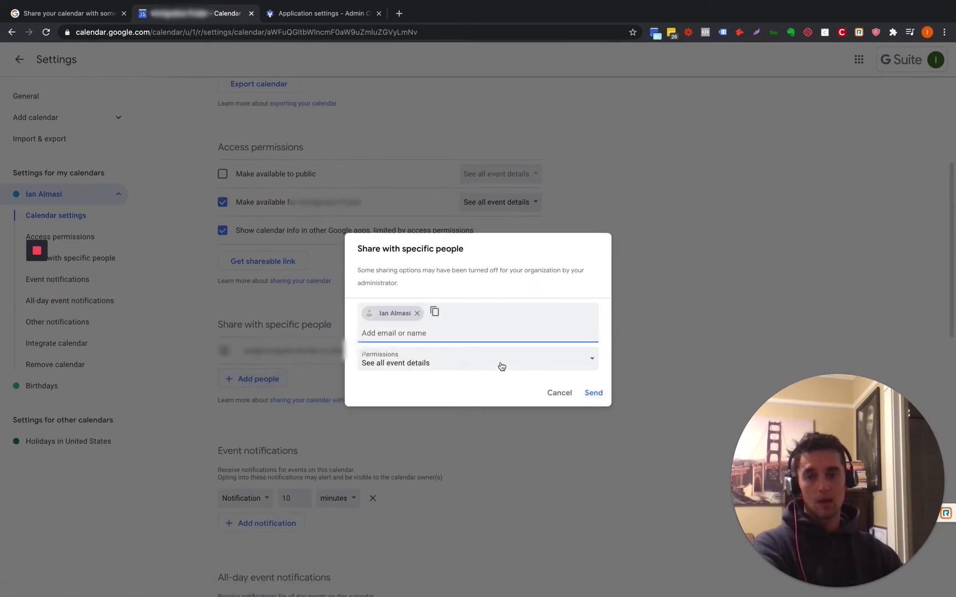
click(462, 361)
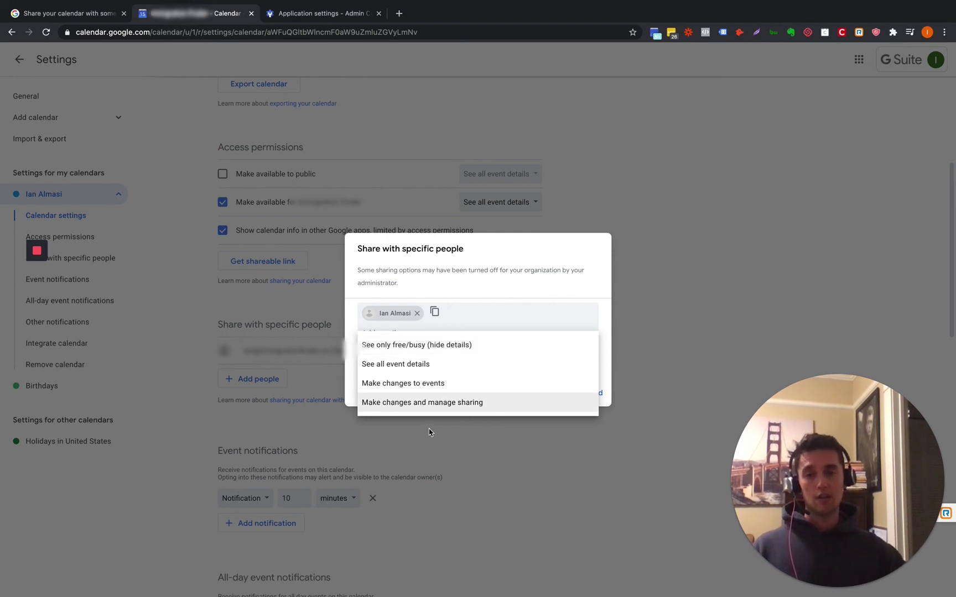
Send the share with 'Make changes and manage sharing' permission, then remove the added person
click(454, 410)
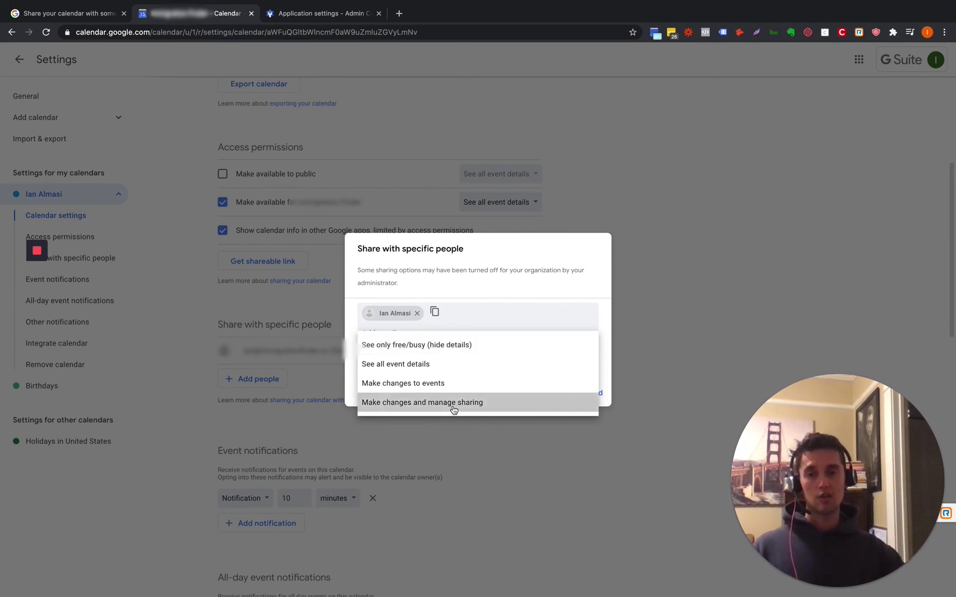
click(594, 394)
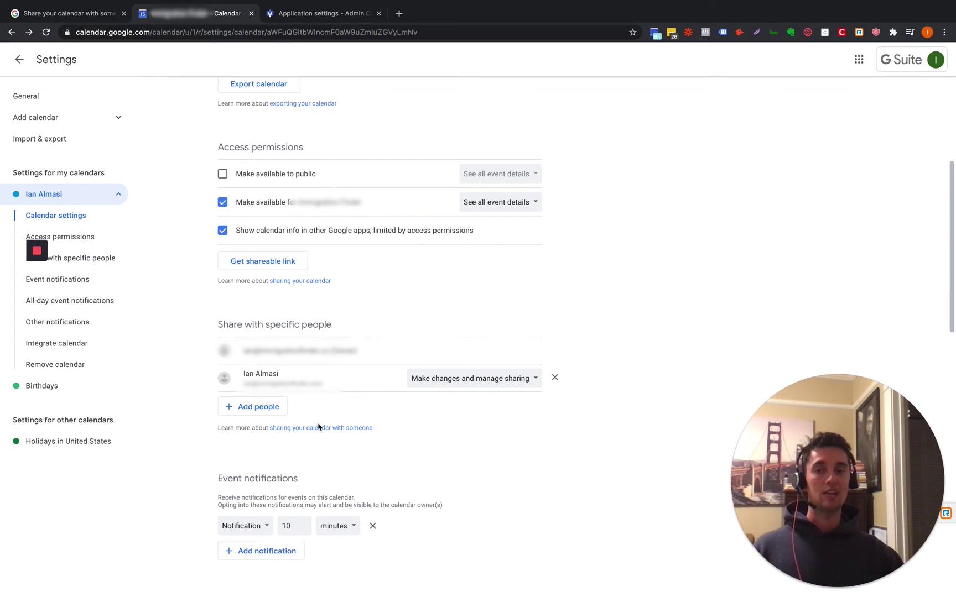
click(555, 377)
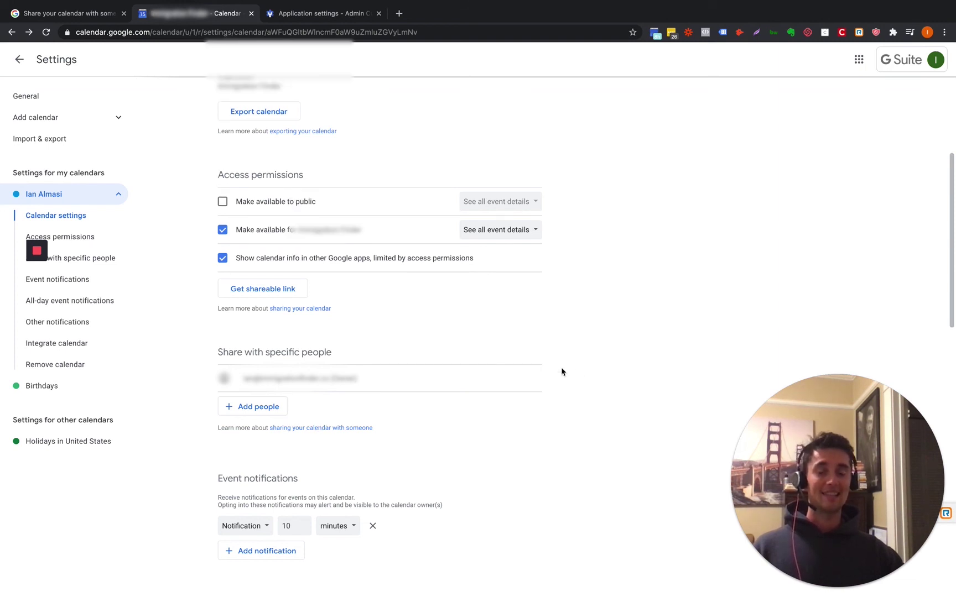